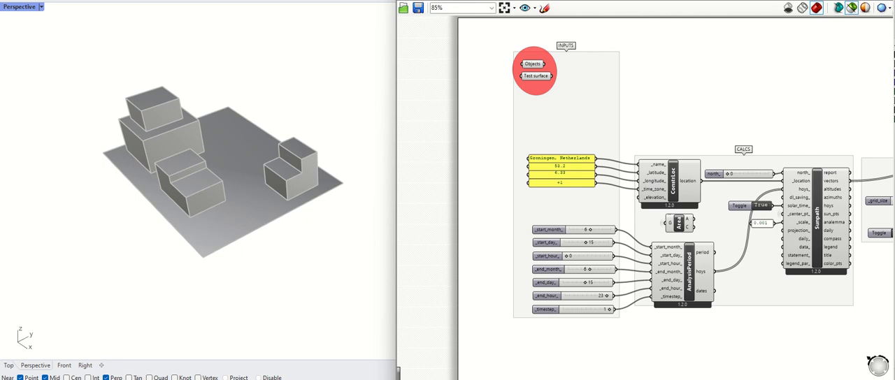
Step: Inspect the building volumes and the ground surface in the Perspective view
right_click_drag(286, 197, 258, 213)
left_click(251, 206)
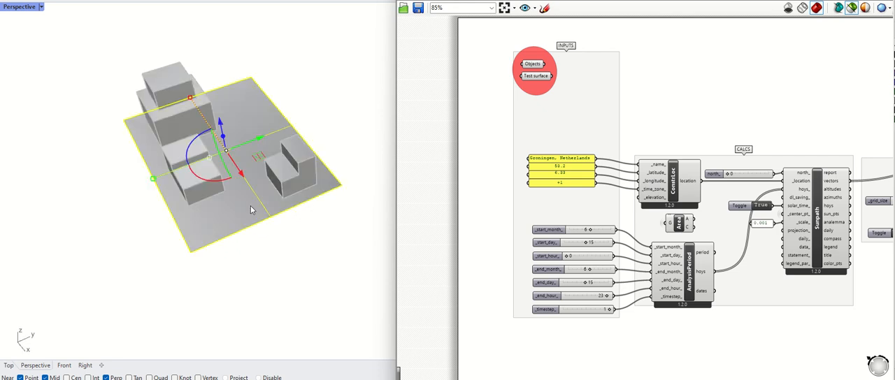
left_click(285, 263)
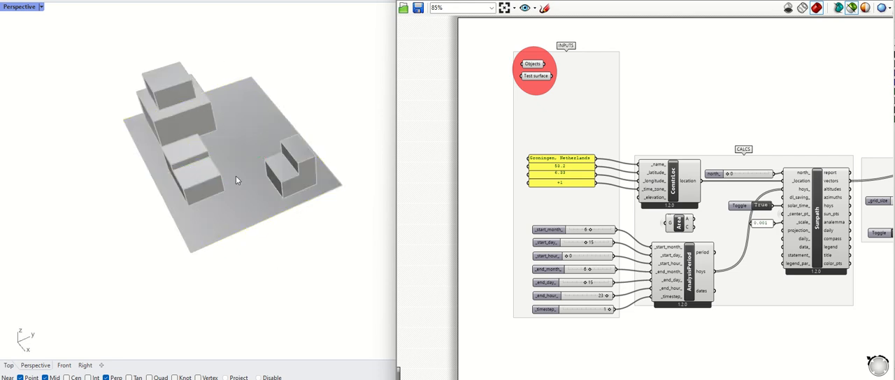
Step: Switch to the whiteboard and examine the Sun Analysis tool's example heat map, hours legend and notes
left_click_drag(427, 1, 530, 0)
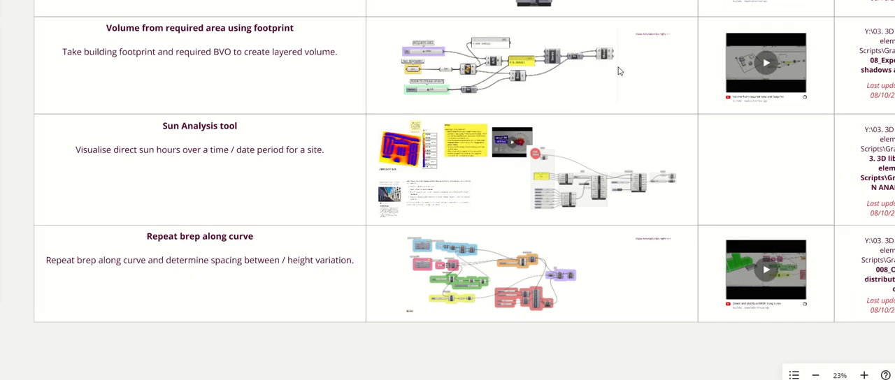
scroll(388, 190, "up", 6)
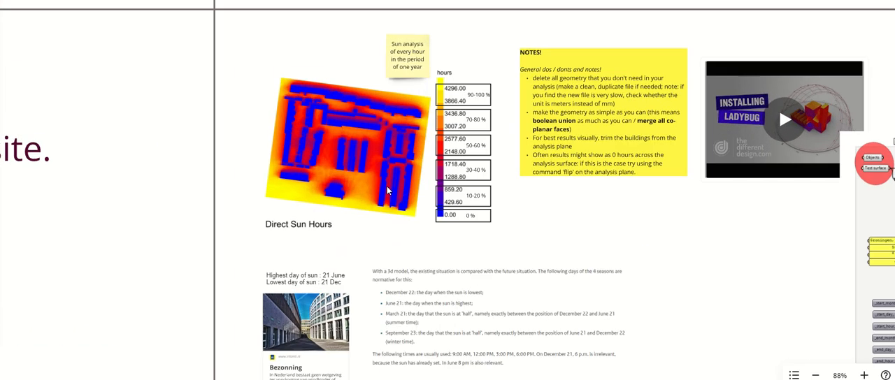
scroll(388, 191, "up", 3)
right_click_drag(348, 186, 333, 249)
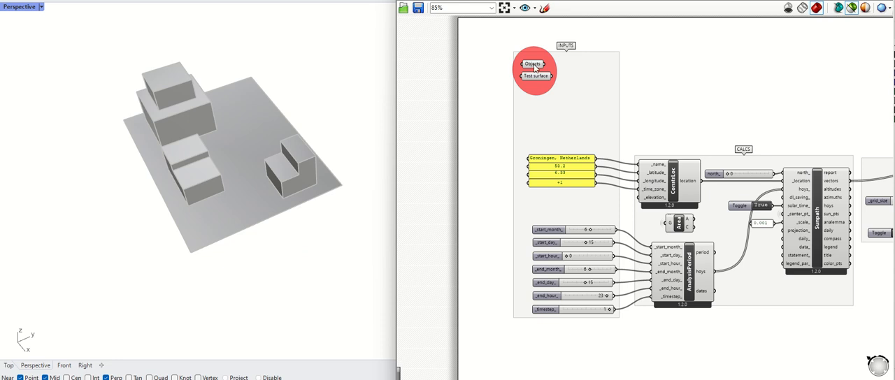
Step: Put the DirectSunHours run toggle in a red group of its own and set the toggle to False
scroll(379, 137, "down", 3)
scroll(485, 166, "down", 5)
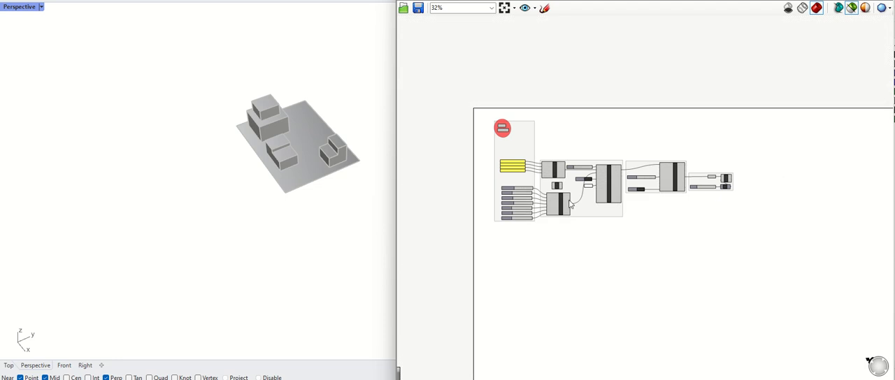
scroll(374, 132, "up", 3)
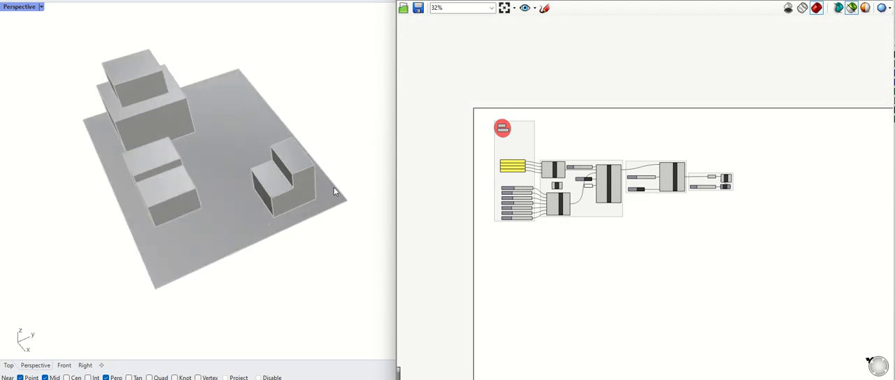
scroll(554, 165, "up", 3)
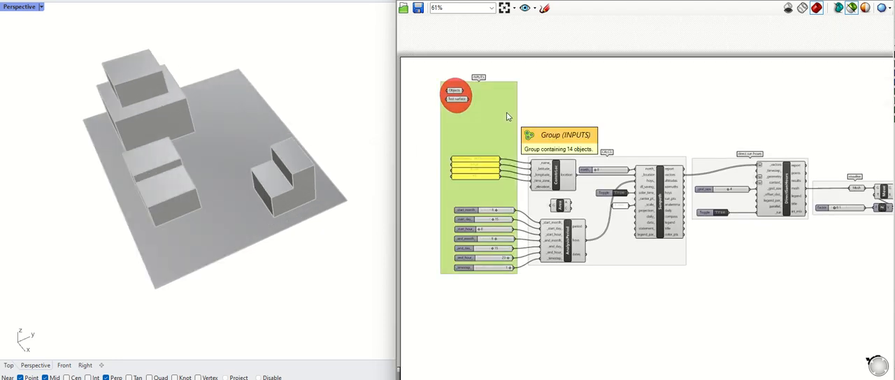
scroll(458, 103, "up", 2)
right_click(456, 119)
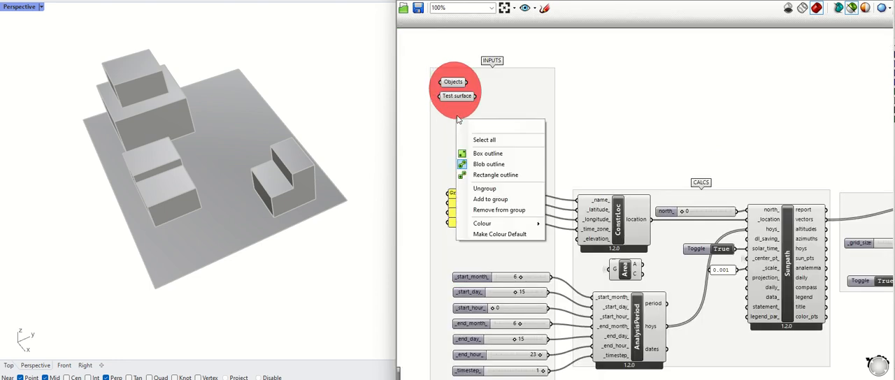
left_click(716, 179)
right_click_drag(733, 159, 653, 124)
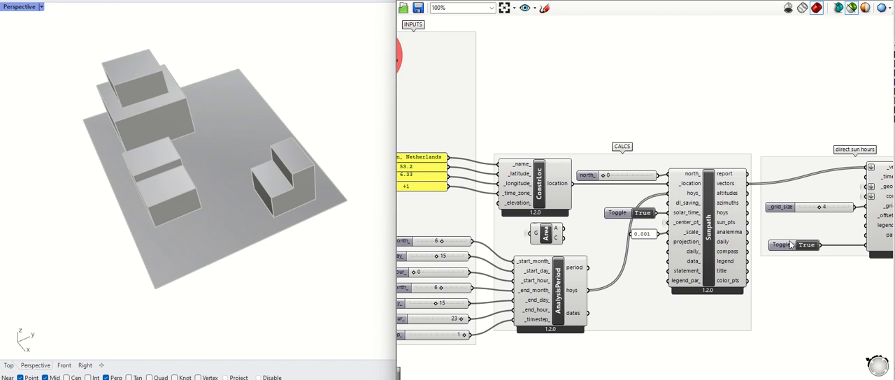
left_click(790, 245)
double_click(797, 246)
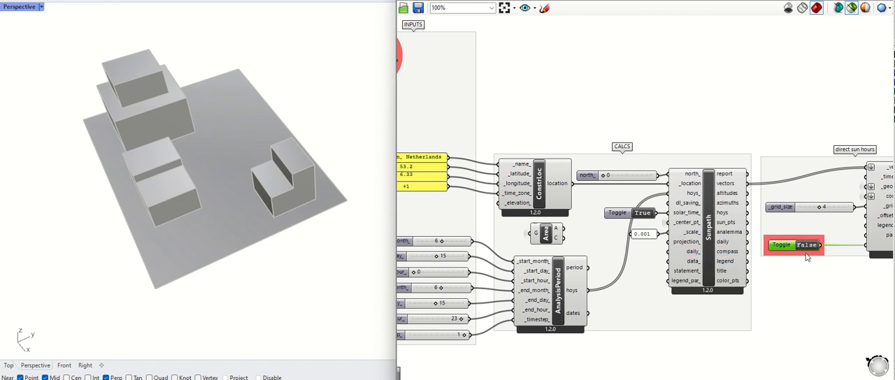
left_click(806, 254)
Step: Preview the building volumes referenced by the Objects input and the ground plane referenced by the Test surface input
scroll(756, 216, "down", 2)
right_click_drag(632, 107, 655, 99)
scroll(505, 89, "up", 2)
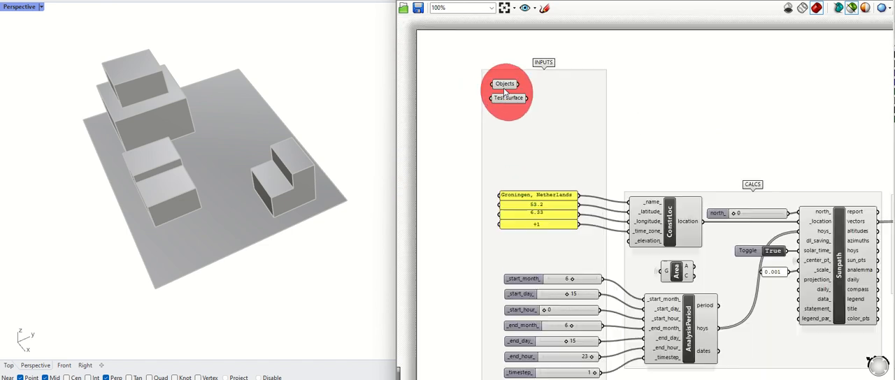
scroll(503, 88, "up", 1)
left_click(504, 84)
right_click_drag(332, 127, 311, 212)
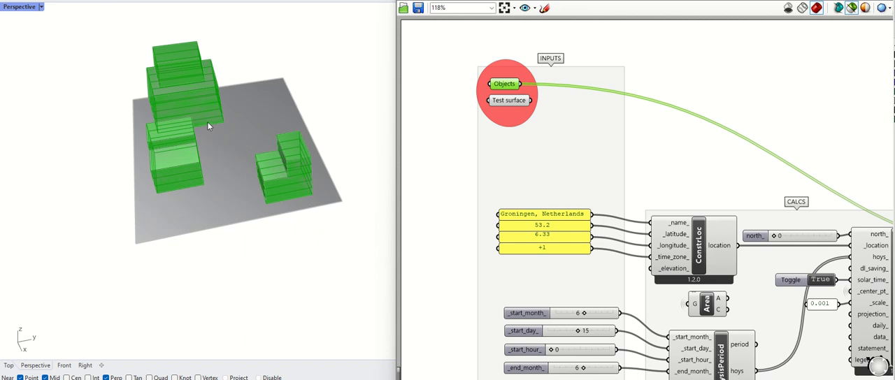
left_click(507, 101)
right_click_drag(269, 213, 252, 88)
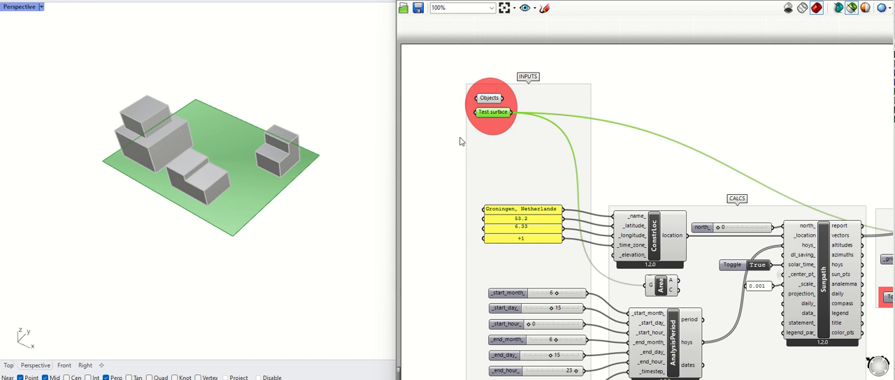
left_click(203, 183)
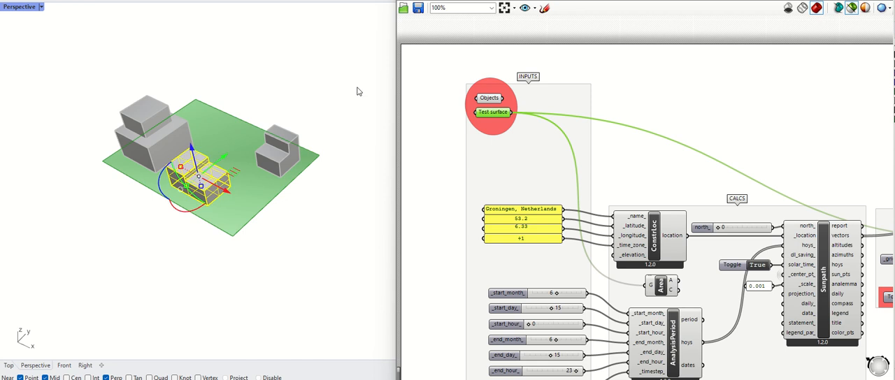
left_click(494, 99)
left_click(494, 112)
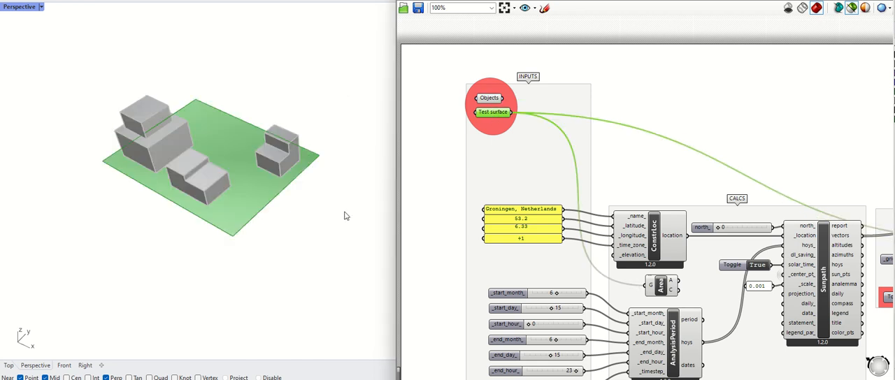
Step: Examine the location panels that feed the name, latitude, longitude and time zone of the ConstrLoc component
right_click_drag(577, 255, 508, 173)
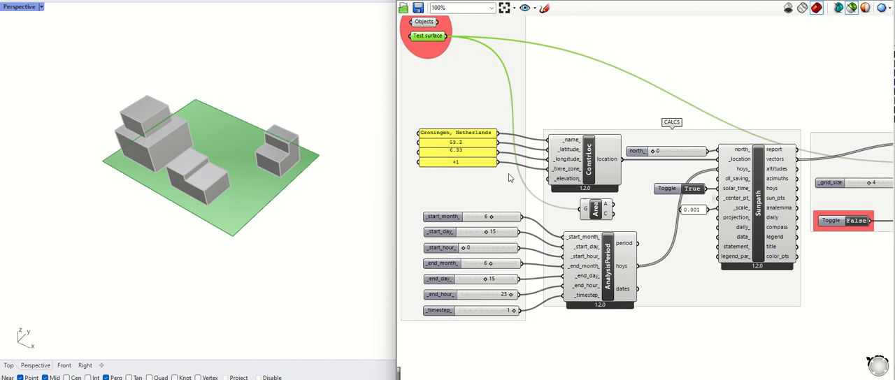
scroll(453, 139, "up", 4)
left_click(463, 133)
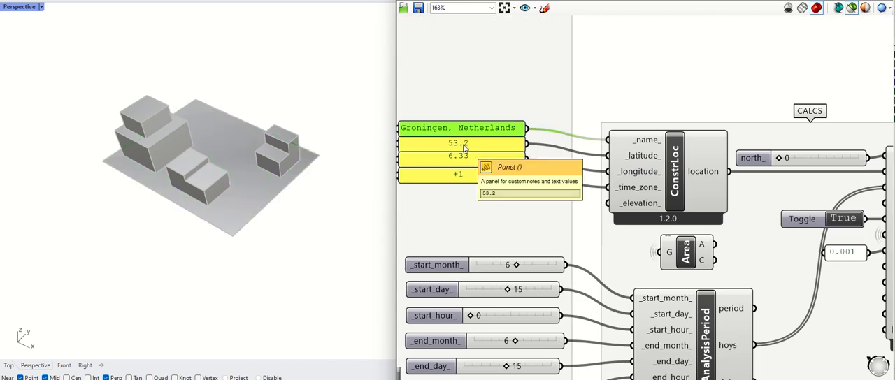
left_click(463, 147, "shift")
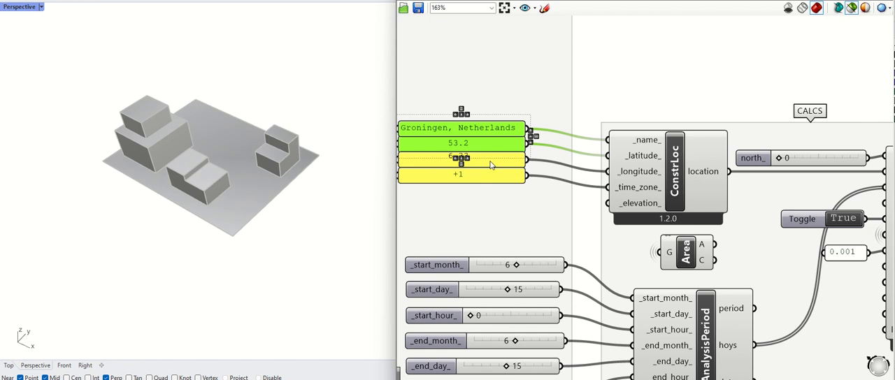
left_click(491, 166, "shift")
left_click(491, 176, "shift")
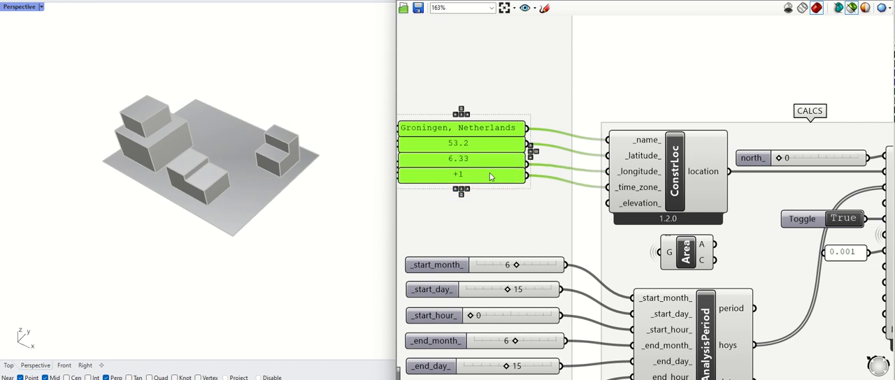
left_click(591, 110)
left_click(463, 134)
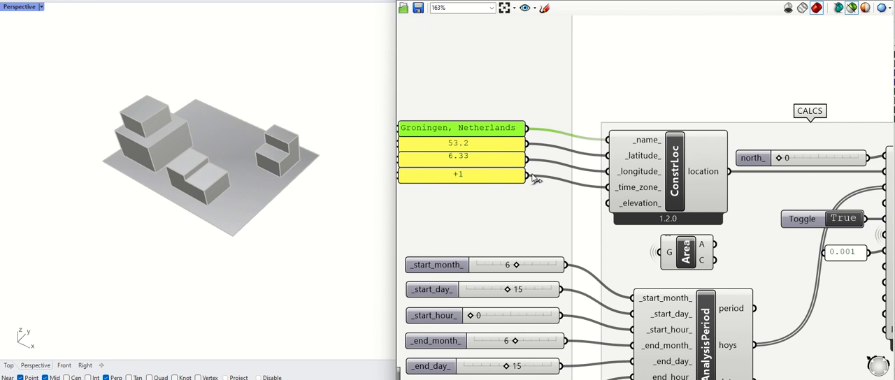
left_click(501, 161)
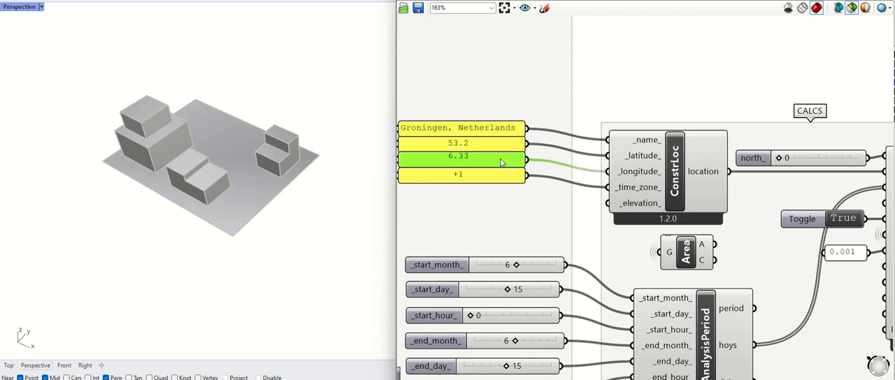
left_click(615, 99)
Step: Examine the start and end month, day and hour sliders that feed the AnalysisPeriod component
scroll(524, 119, "down", 4)
scroll(610, 296, "up", 3)
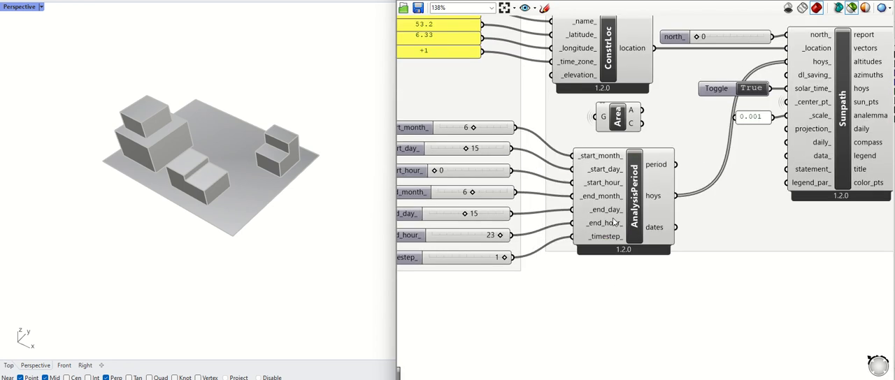
left_click(614, 218)
right_click_drag(548, 334, 616, 332)
left_click(599, 301)
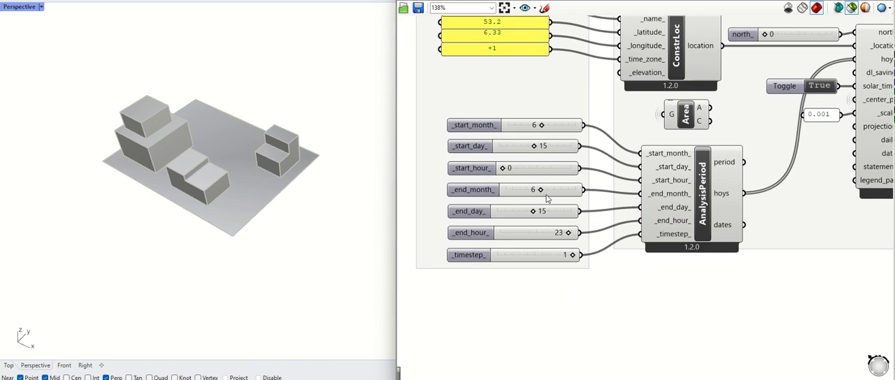
scroll(420, 280, "down", 4)
scroll(423, 277, "up", 4)
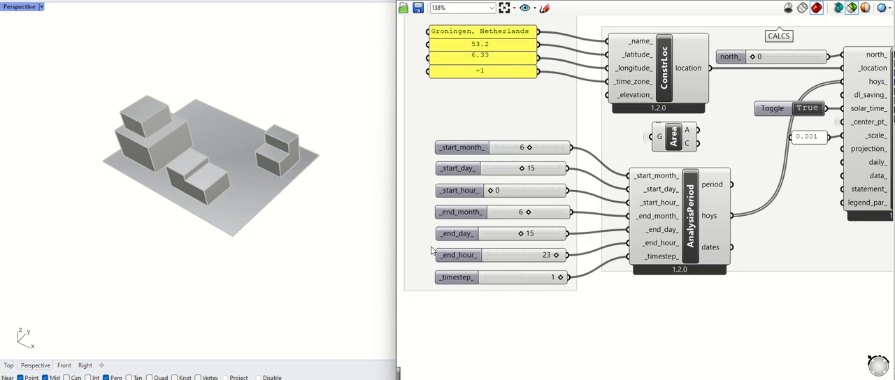
left_click(473, 149)
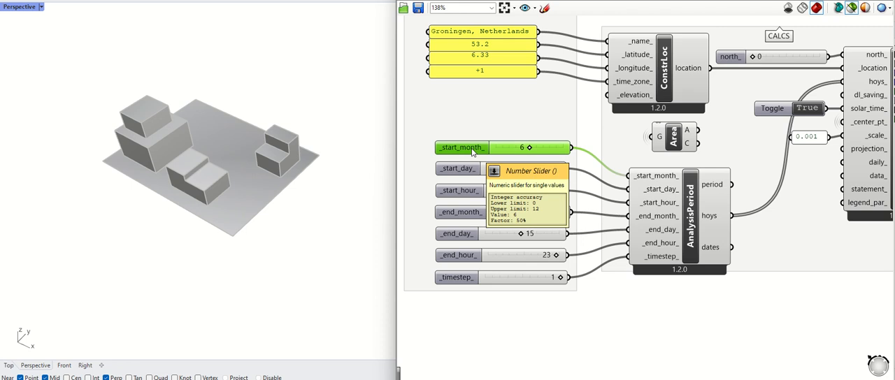
left_click(471, 217, "shift")
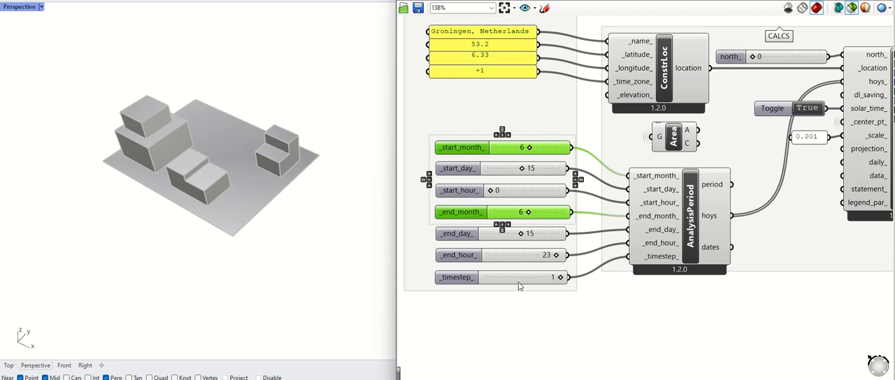
left_click(543, 317)
left_click(467, 172)
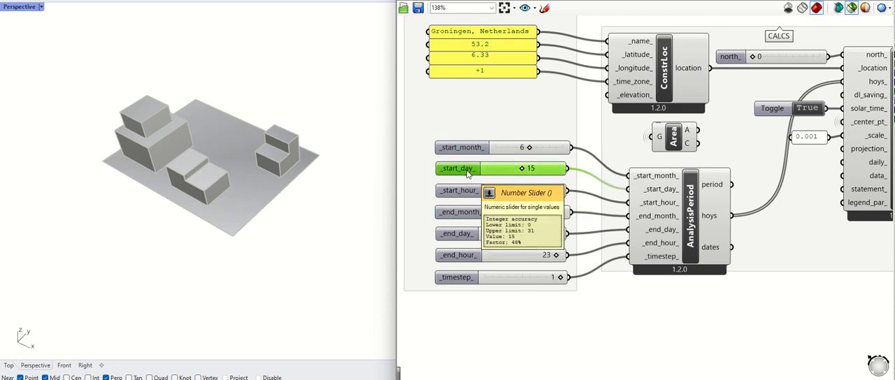
left_click(455, 236)
left_click(460, 192)
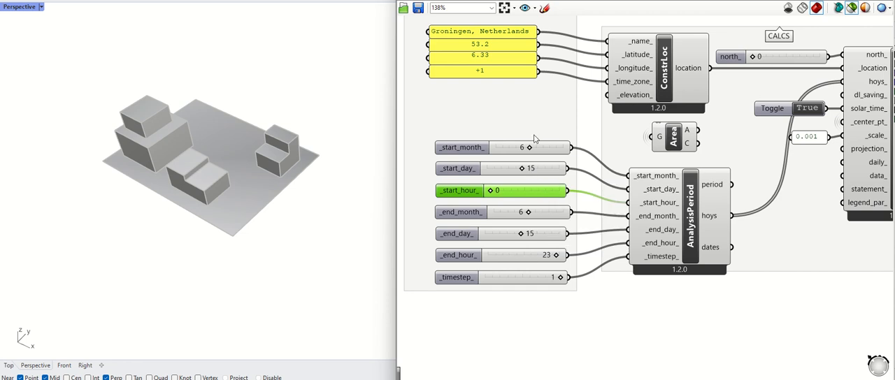
Step: Check the Objects and Test surface inputs, and run the direct sun hours analysis by setting its run toggle to True
scroll(506, 153, "down", 5)
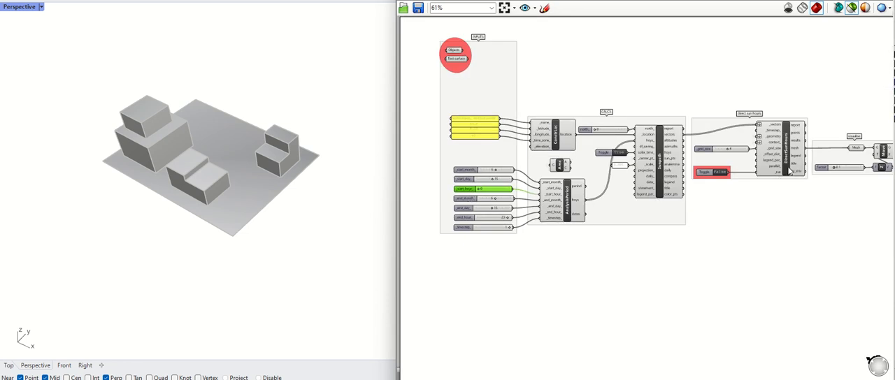
right_click_drag(790, 171, 750, 170)
left_click(417, 50)
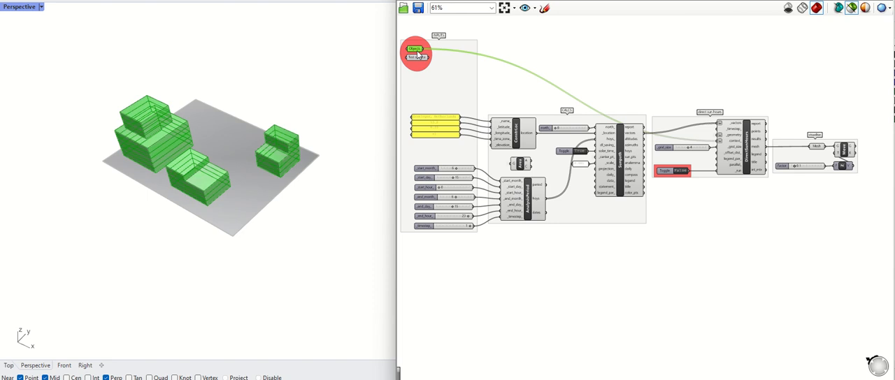
left_click(418, 57)
scroll(723, 172, "up", 3)
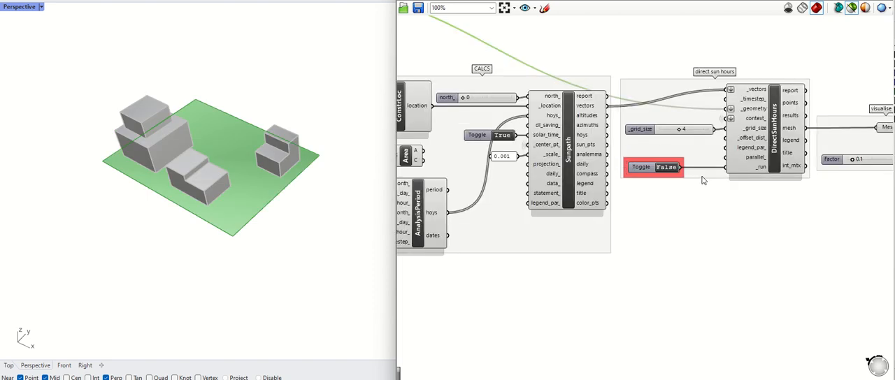
left_click(621, 188)
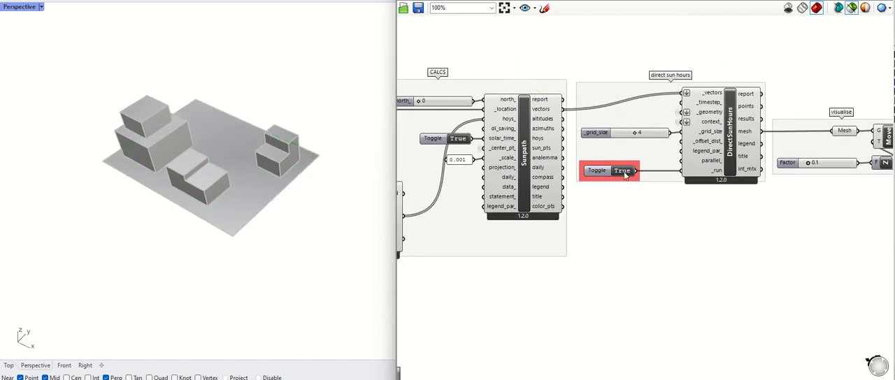
Step: Preview the analysis result through the visualise group's Mesh parameter and its Move component on the ground surface
right_click_drag(753, 229, 707, 225)
left_click(797, 125)
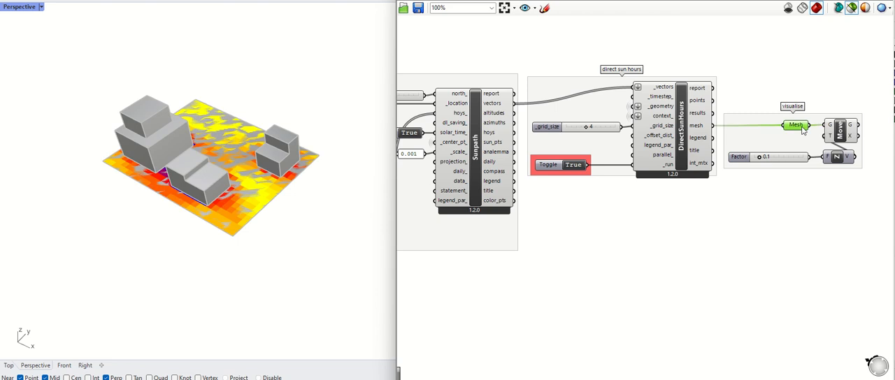
right_click_drag(286, 210, 291, 185)
left_click(839, 133)
scroll(283, 130, "up", 8)
scroll(310, 152, "up", 3)
scroll(310, 152, "down", 10)
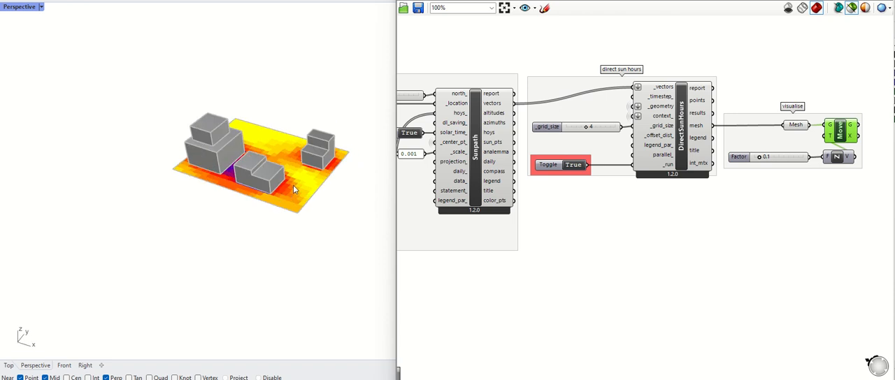
Step: Flip the normal direction of the ground test surface and deselect it
scroll(293, 185, "up", 2)
left_click(286, 190)
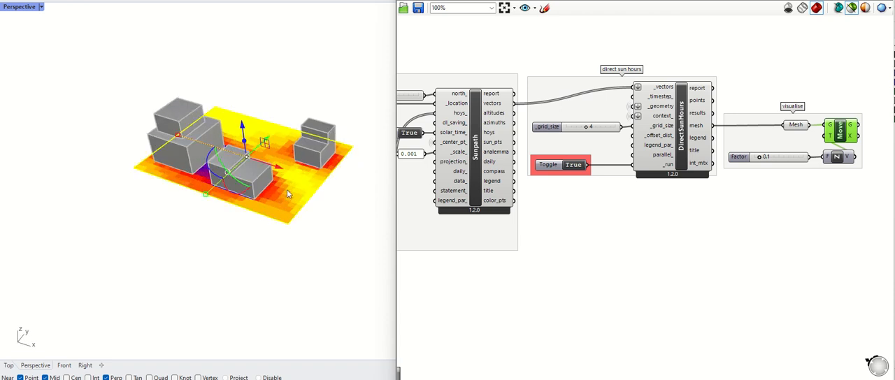
key("Return")
left_click(338, 282)
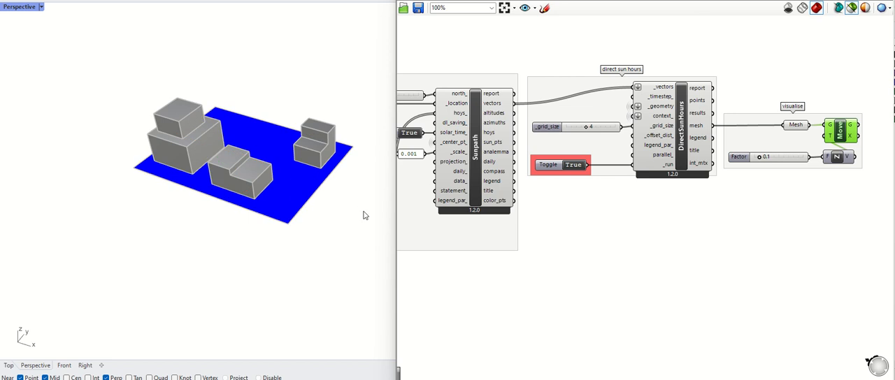
Step: Flip the ground test surface's direction once more with the Flip command and restore the maximised Rhino window
right_click_drag(363, 215, 263, 214)
left_click(263, 214)
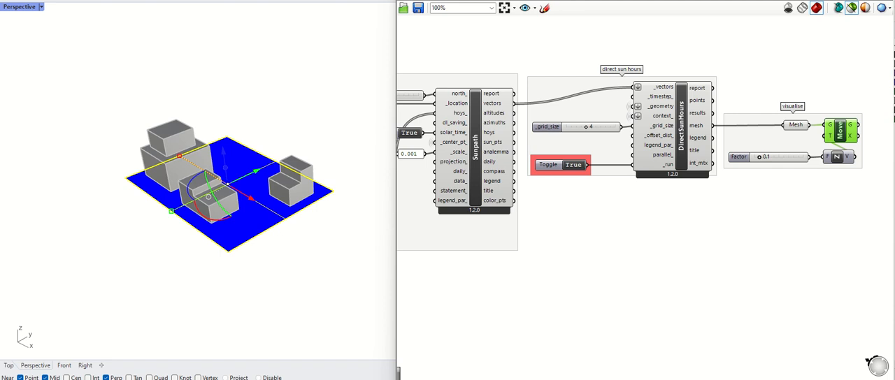
left_click_drag(209, 0, 196, 1)
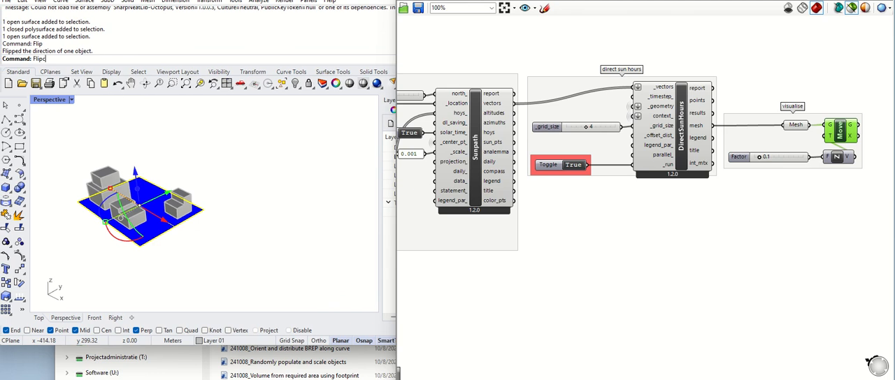
key("Return")
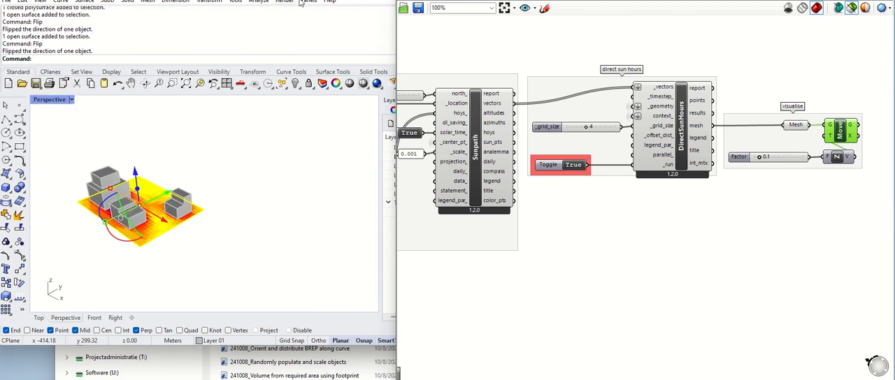
left_click_drag(346, 0, 109, 12)
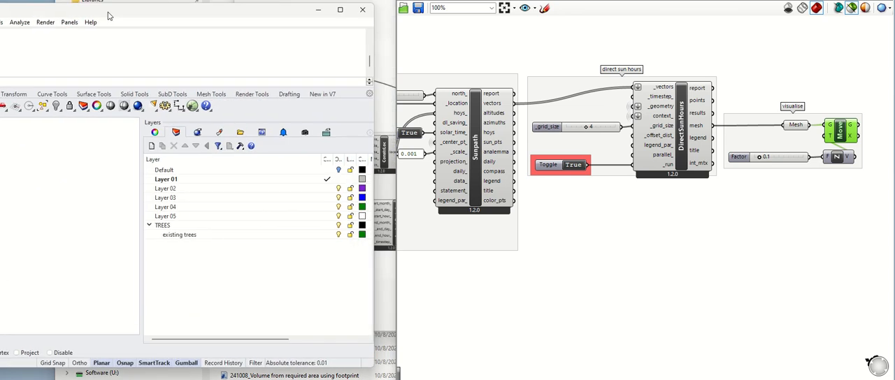
left_click(341, 10)
Step: Preview the DirectSunHours component's own result mesh with its title and hours legend on the ground surface
scroll(219, 186, "down", 4)
right_click_drag(317, 245, 281, 284)
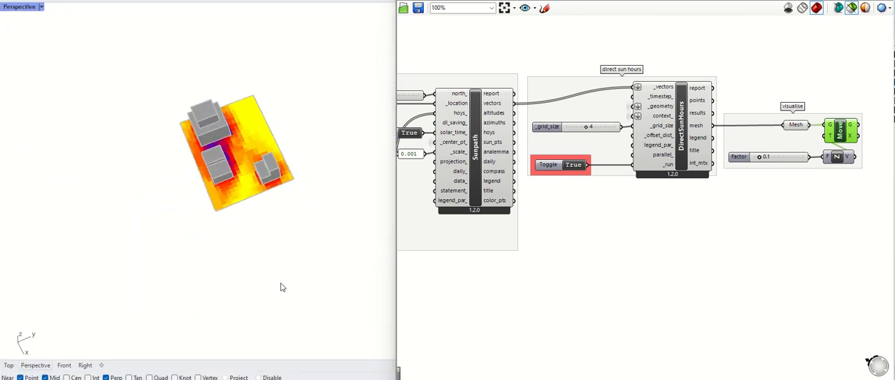
left_click(692, 128)
right_click_drag(342, 202, 362, 238)
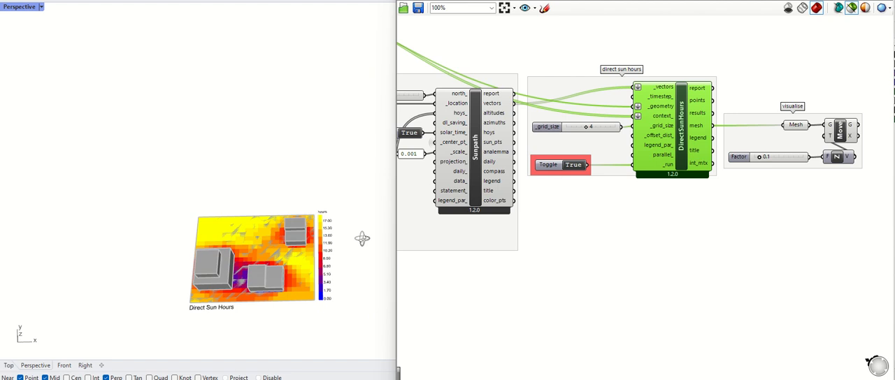
scroll(333, 301, "up", 3)
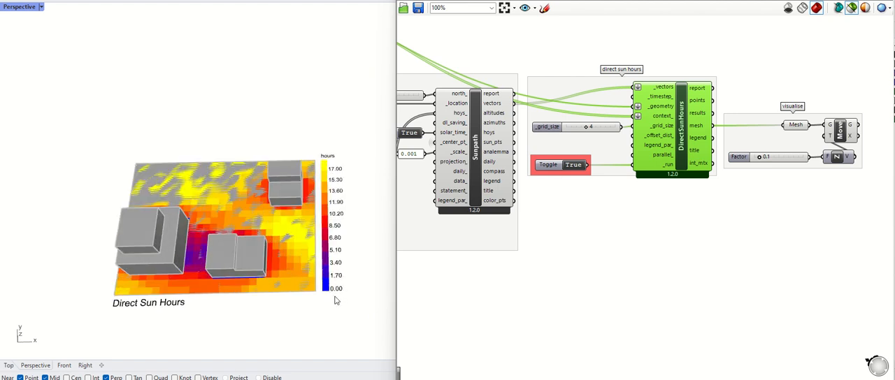
Step: Examine the direct sun hours mesh from underneath the ground surface, especially within the building footprints
right_click_drag(329, 294, 314, 107)
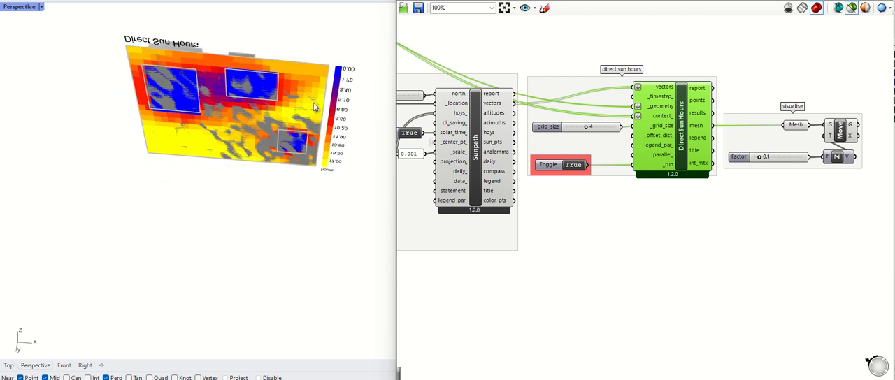
scroll(263, 86, "up", 3)
left_click(331, 100)
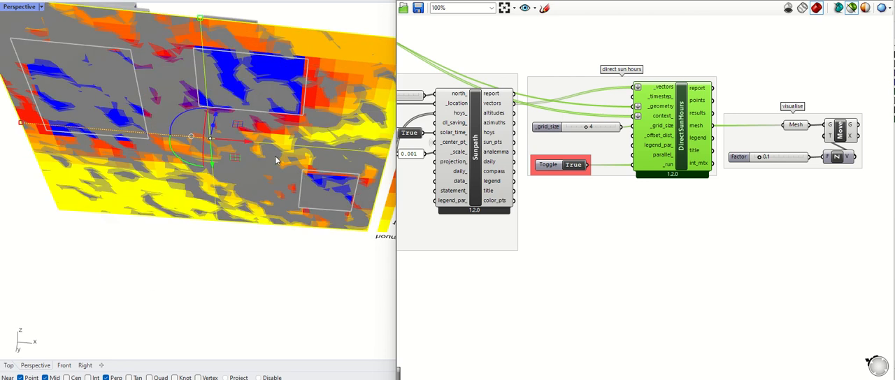
right_click_drag(275, 160, 224, 314)
left_click(271, 93)
right_click_drag(262, 224, 308, 138)
scroll(266, 189, "down", 5)
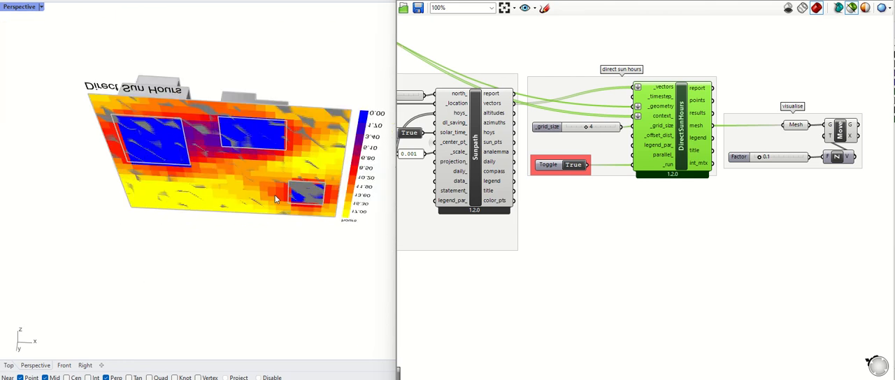
right_click_drag(275, 195, 271, 202)
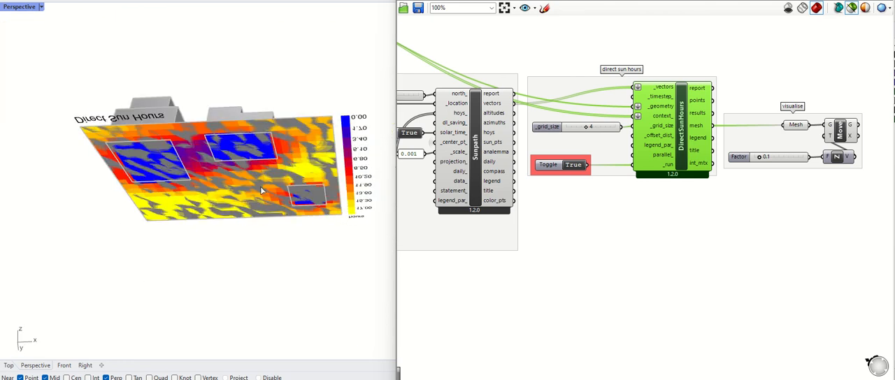
Step: Trim the ground surface with the three building volumes, removing the parts inside their footprints
left_click(278, 132)
right_click_drag(297, 130, 155, 178)
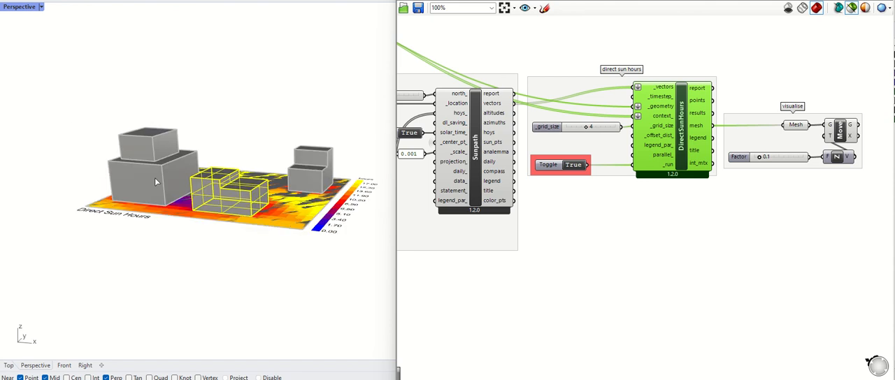
left_click(155, 177, "shift")
left_click(302, 162, "shift")
right_click_drag(313, 227, 166, 102)
left_click(164, 155)
left_click(203, 183)
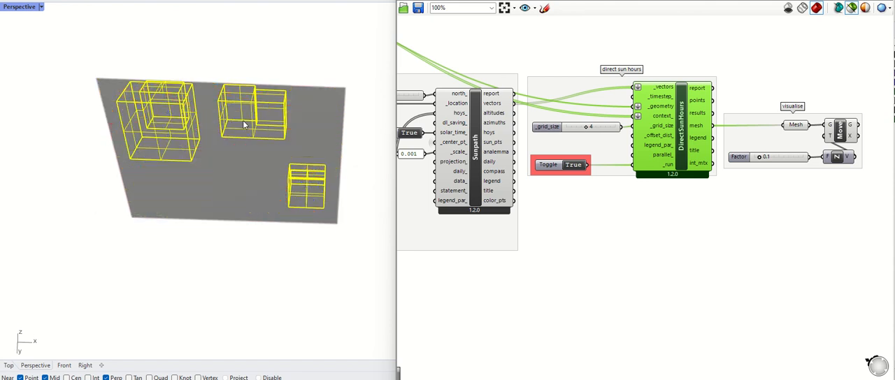
left_click(256, 128)
left_click(295, 148)
left_click(312, 202)
left_click(343, 231)
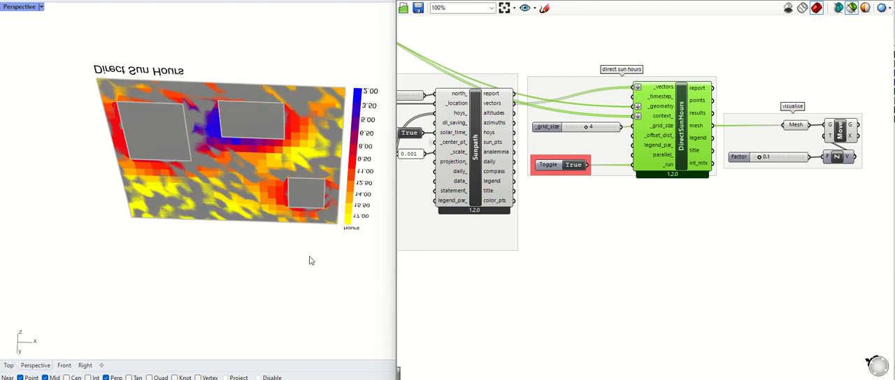
Step: Examine the recalculated direct sun hours result and legend from above in a maximised Top view
right_click_drag(311, 261, 331, 284)
scroll(288, 231, "up", 4)
scroll(168, 224, "down", 2)
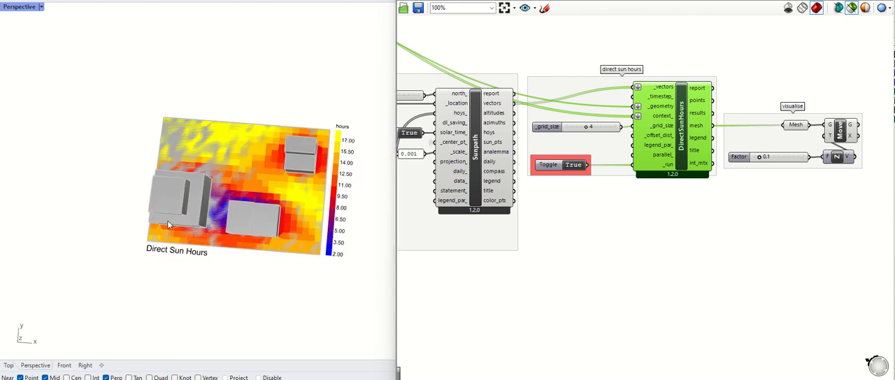
double_click(25, 9)
double_click(10, 7)
scroll(262, 180, "up", 2)
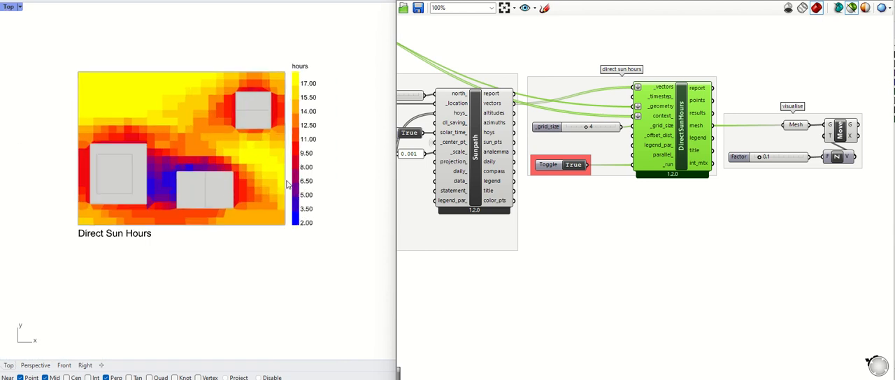
right_click_drag(286, 185, 287, 205)
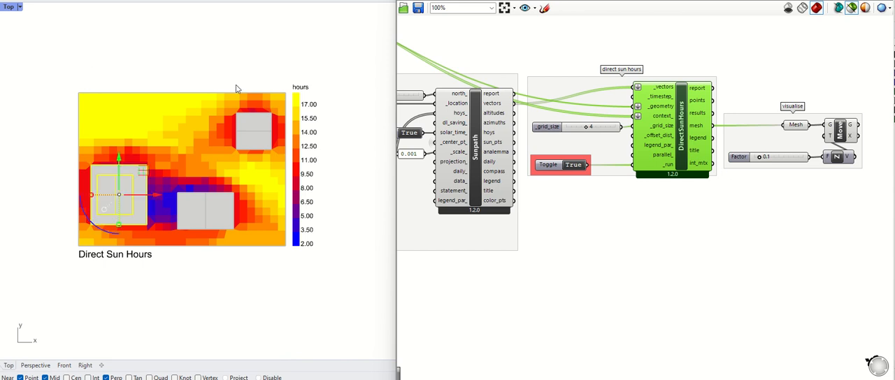
Step: Check which geometry the Objects parameter references by highlighting it in a maximised Perspective view
scroll(727, 180, "down", 3)
scroll(434, 68, "up", 2)
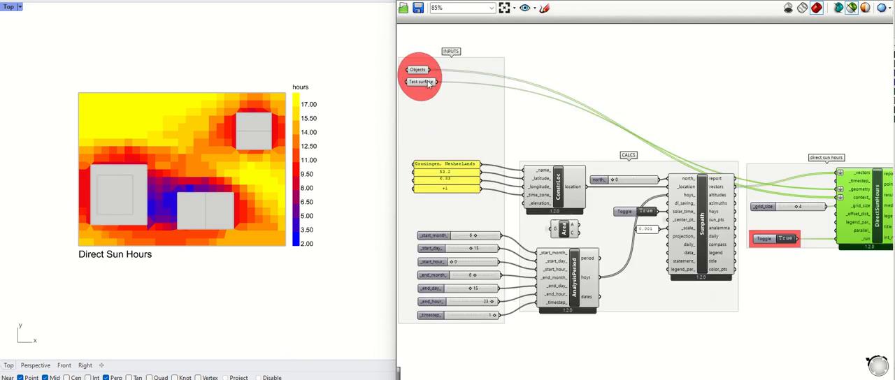
left_click(419, 70)
double_click(7, 10)
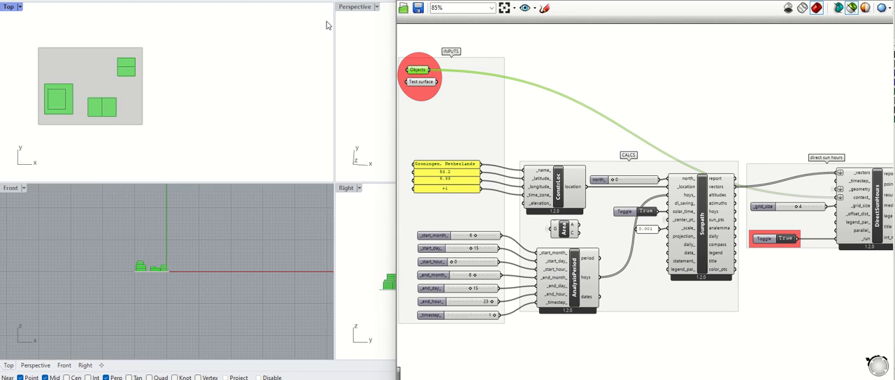
double_click(343, 7)
right_click_drag(223, 226, 181, 143)
scroll(203, 143, "up", 5)
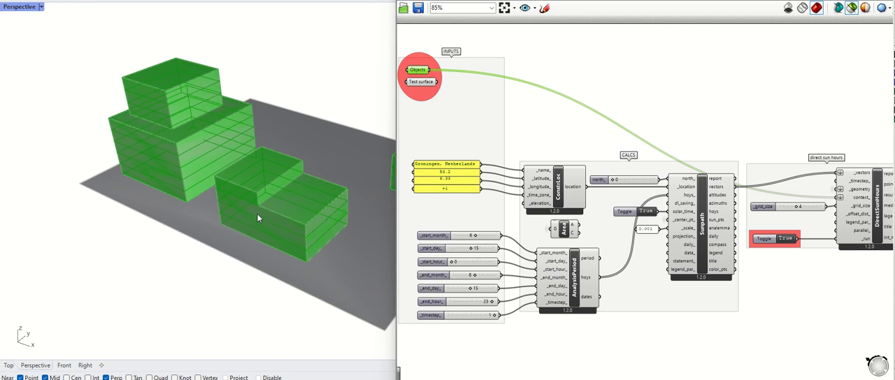
Step: Clear the Objects parameter's values and assign the three building volumes to it as multiple Breps
left_click(537, 118)
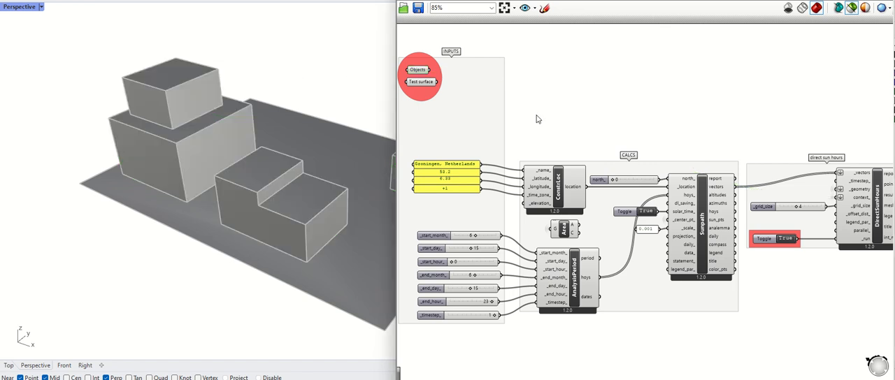
left_click(133, 133)
scroll(132, 133, "down", 5)
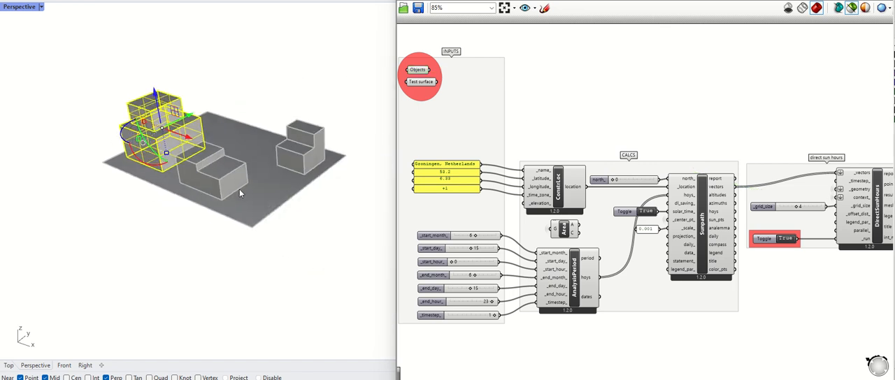
left_click(318, 149, "shift")
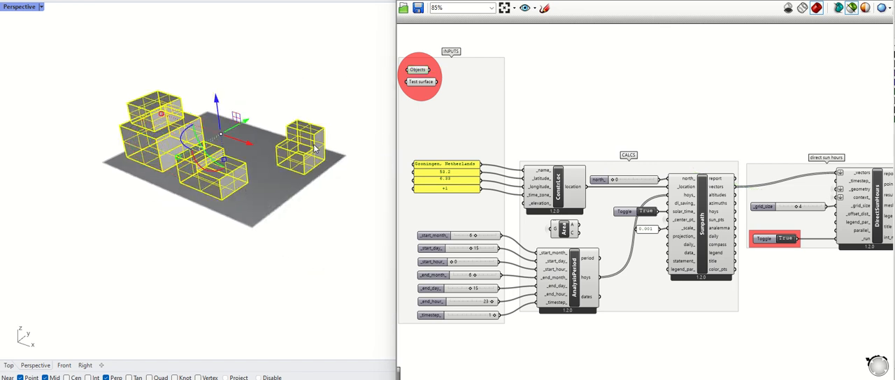
right_click(431, 72)
left_click(458, 226)
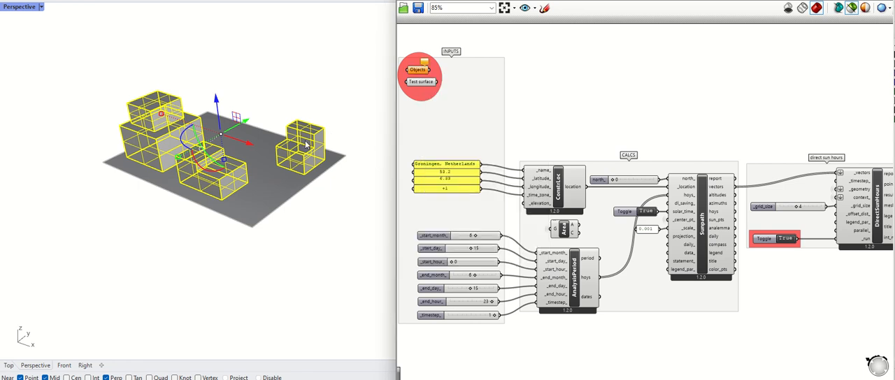
right_click(412, 70)
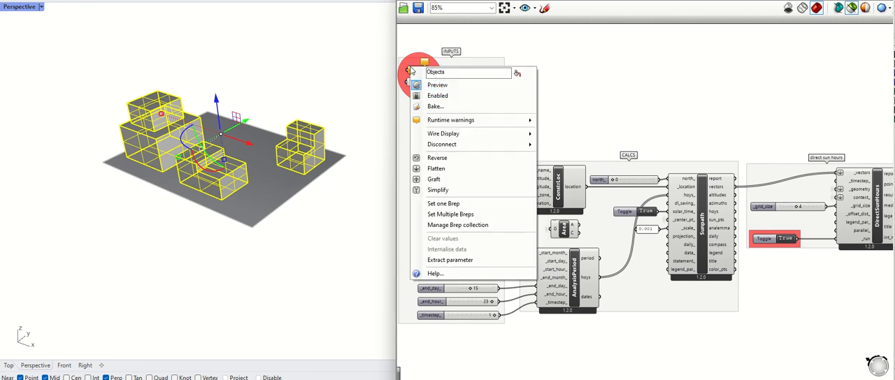
left_click(449, 214)
left_click(336, 208)
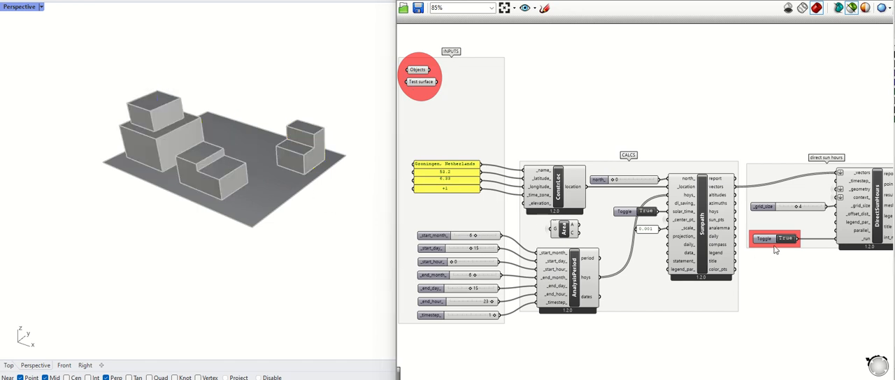
Step: View the updated direct sun hours result in the maximised Top view and show the whole definition
double_click(20, 7)
double_click(7, 7)
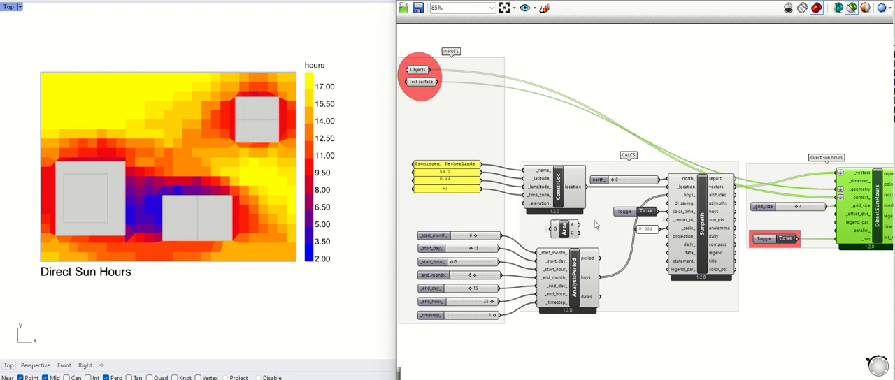
scroll(713, 251, "down", 3)
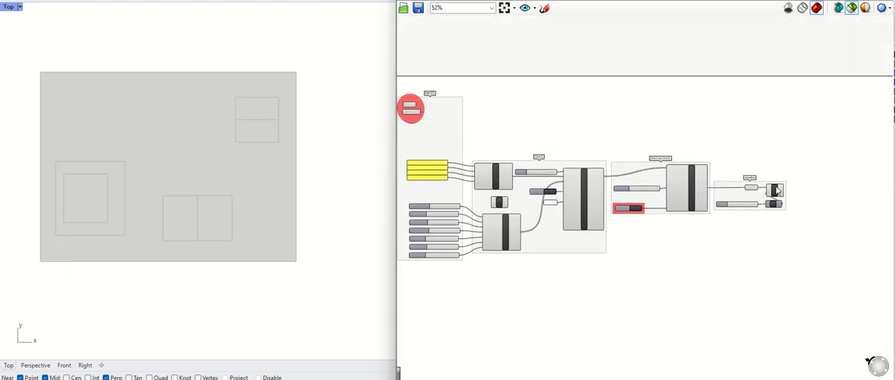